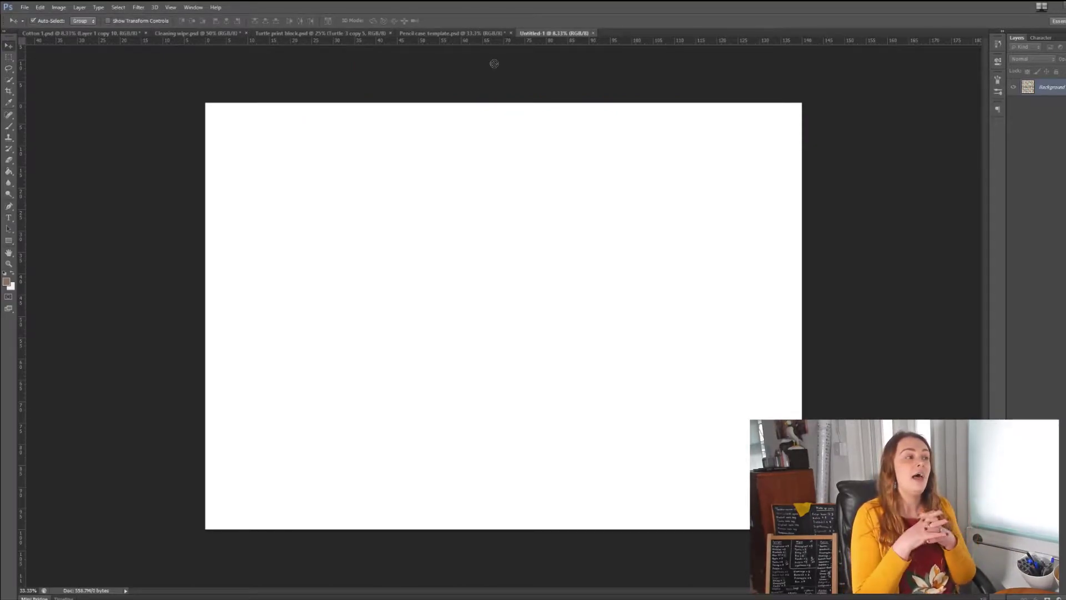
Place the beach hut print block in the upper-left corner of the blank Untitled-1 sheet
left_click_drag(495, 63, 272, 165)
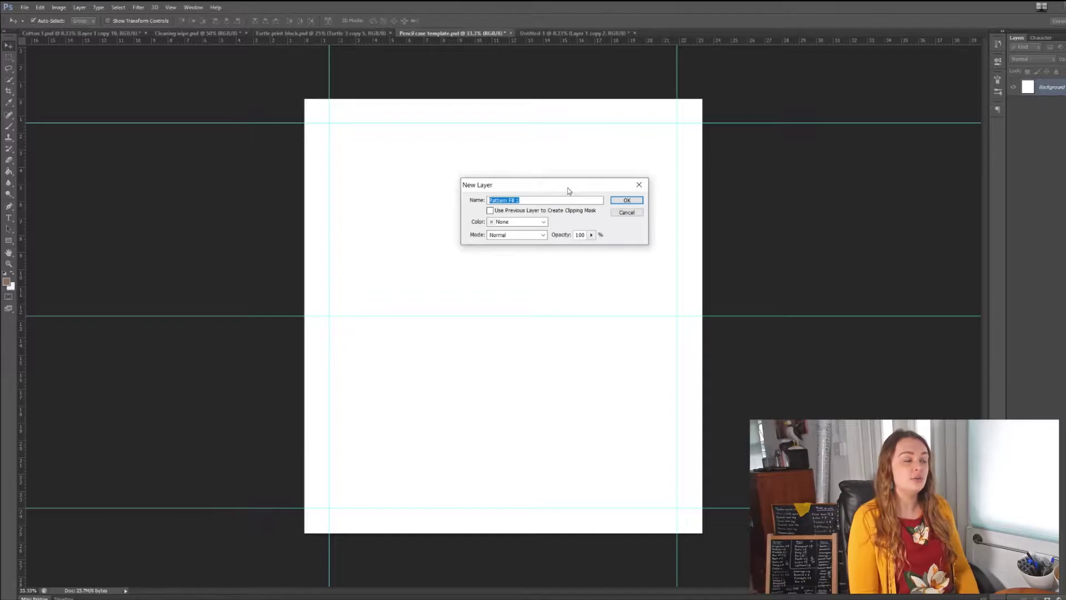
Fill the pencil case template with the Turtles pattern on a pattern fill layer and flatten the image
key("Return")
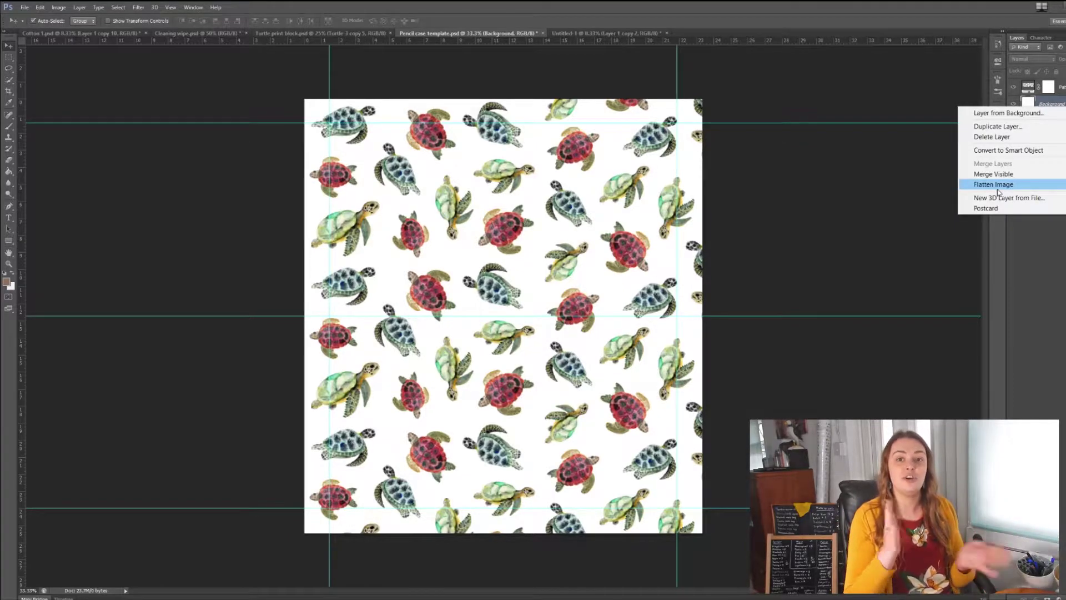
left_click(999, 185)
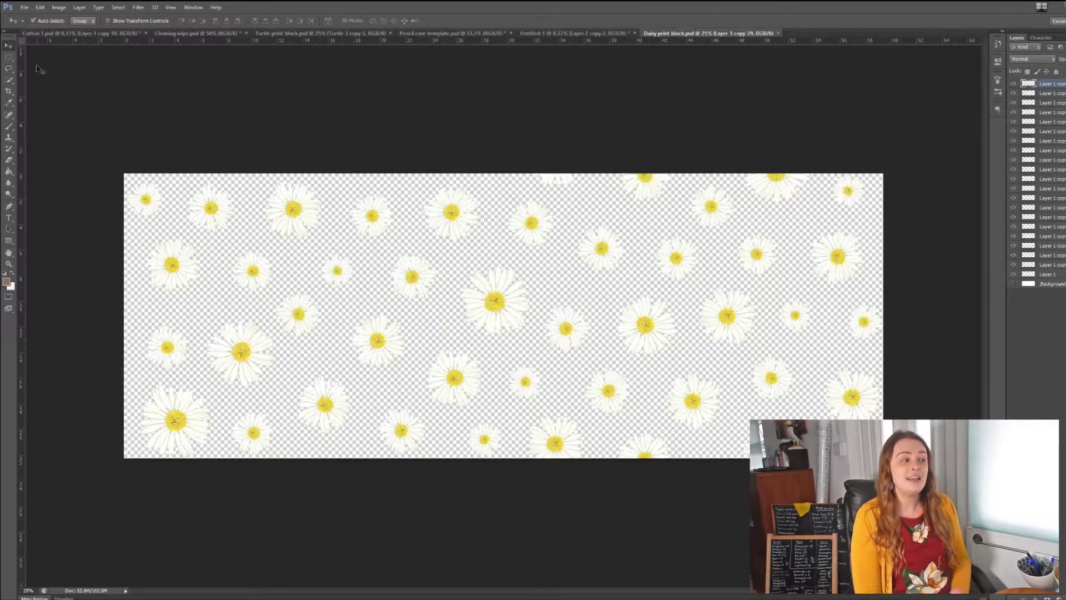
Define the transparent daisy print block as a new pattern named Daisy
left_click(40, 8)
left_click(85, 265)
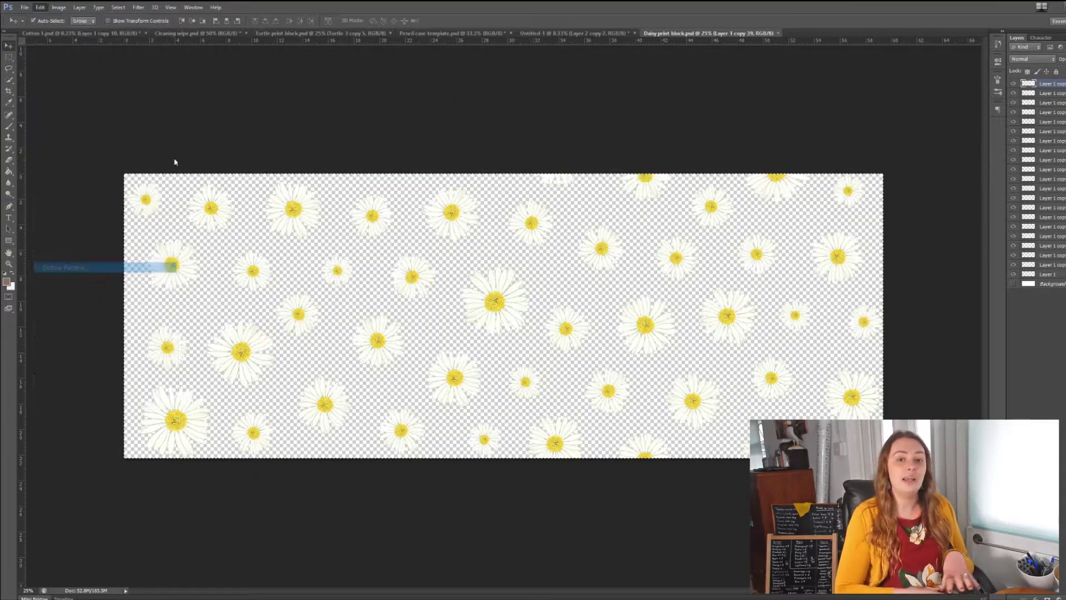
type("Daisy")
key("Return")
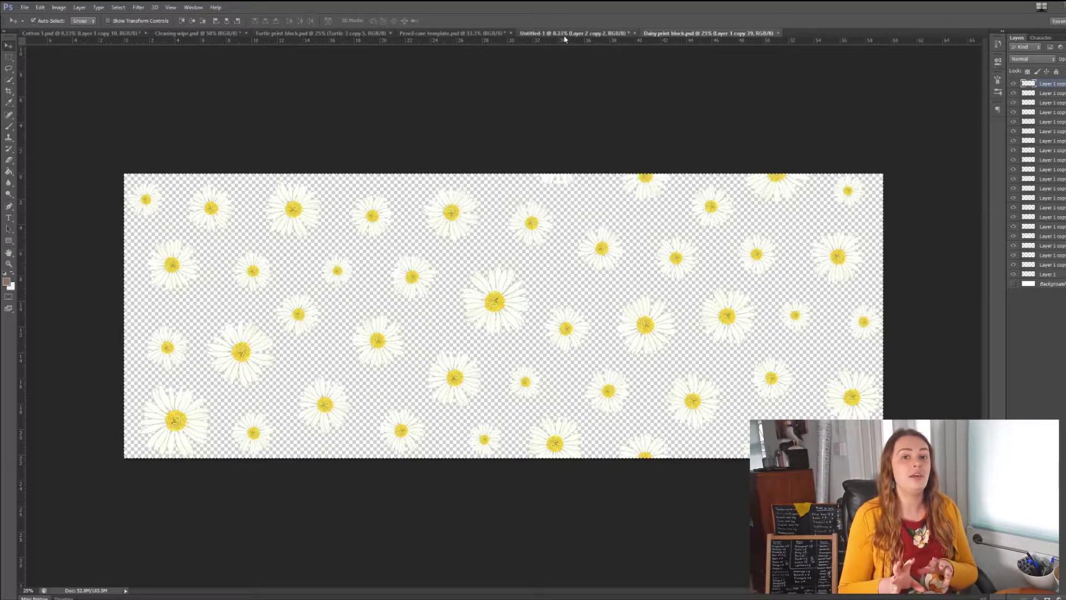
Undo the flattening of the pencil case template and switch its pattern fill to the Daisy pattern
left_click(565, 33)
left_click(452, 33)
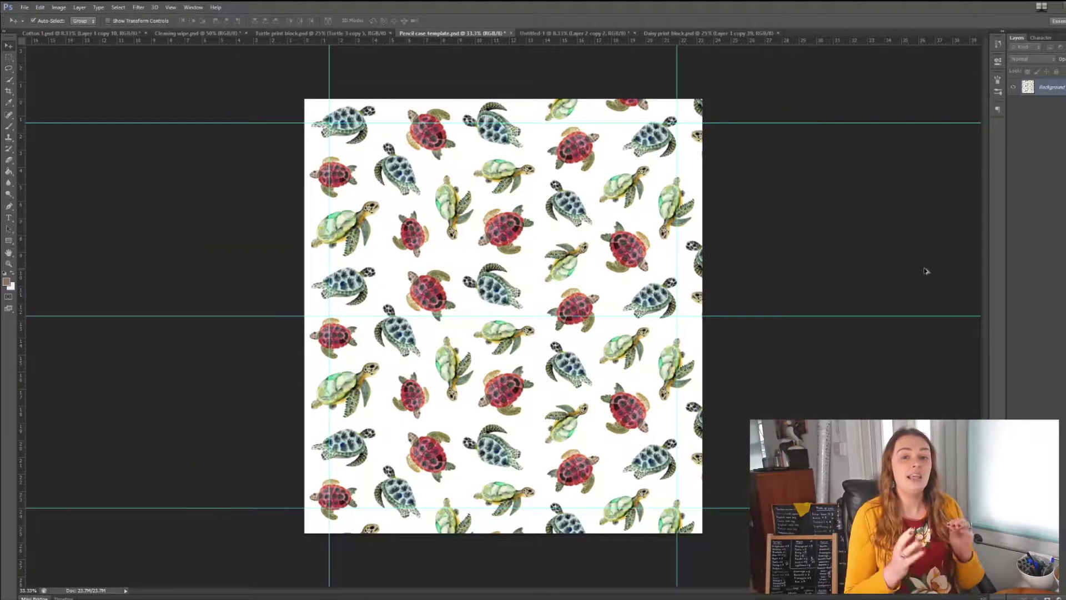
key("ctrl+z")
double_click(1027, 87)
left_click(898, 179)
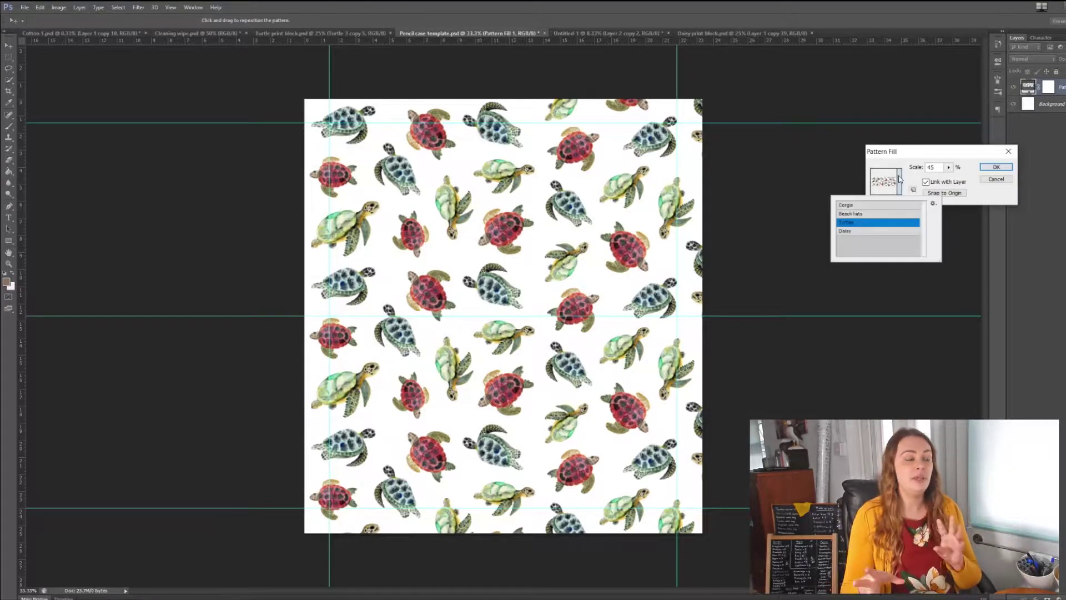
key("Down")
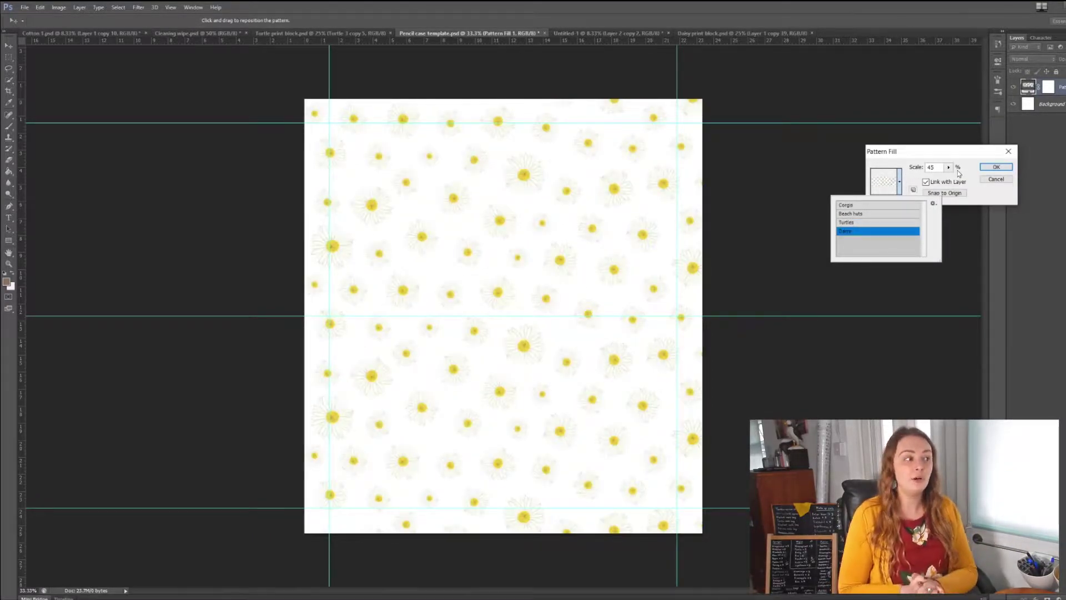
Set the daisy pattern fill's scale to 48% and shift the pattern slightly to the left
left_click(938, 168)
key("Up")
key("Up")
key("Up")
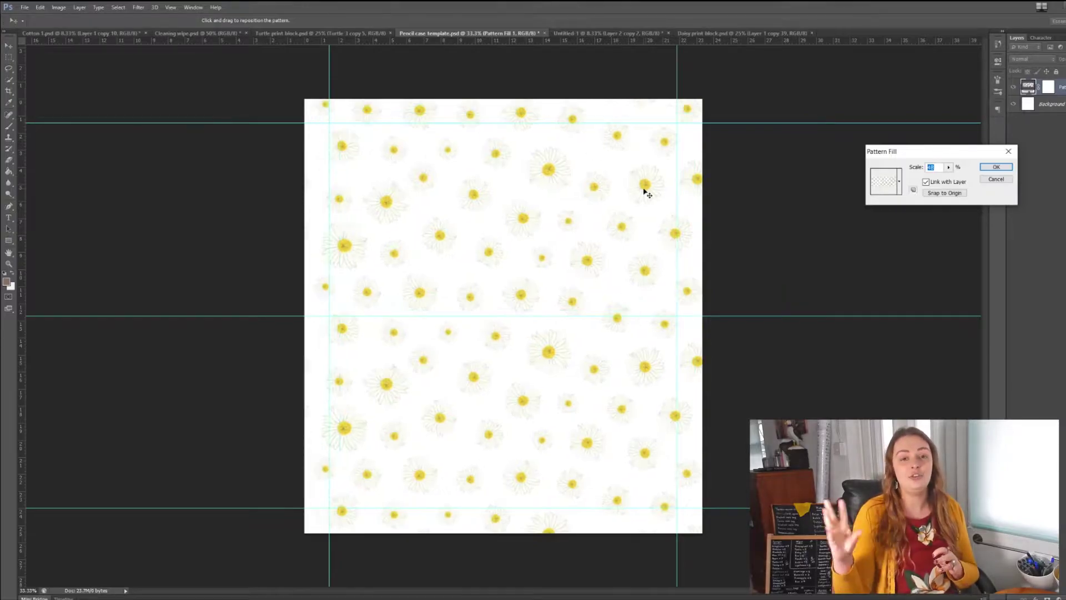
left_click_drag(633, 194, 625, 196)
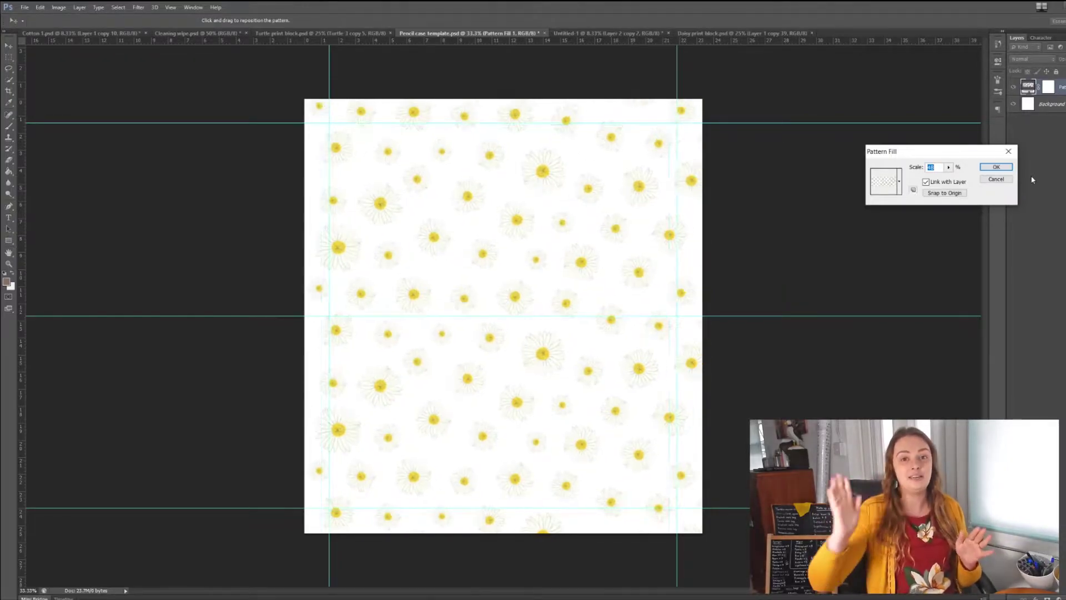
left_click(996, 169)
Fill the pencil case template's Background layer with a bright blue
left_click(1049, 104)
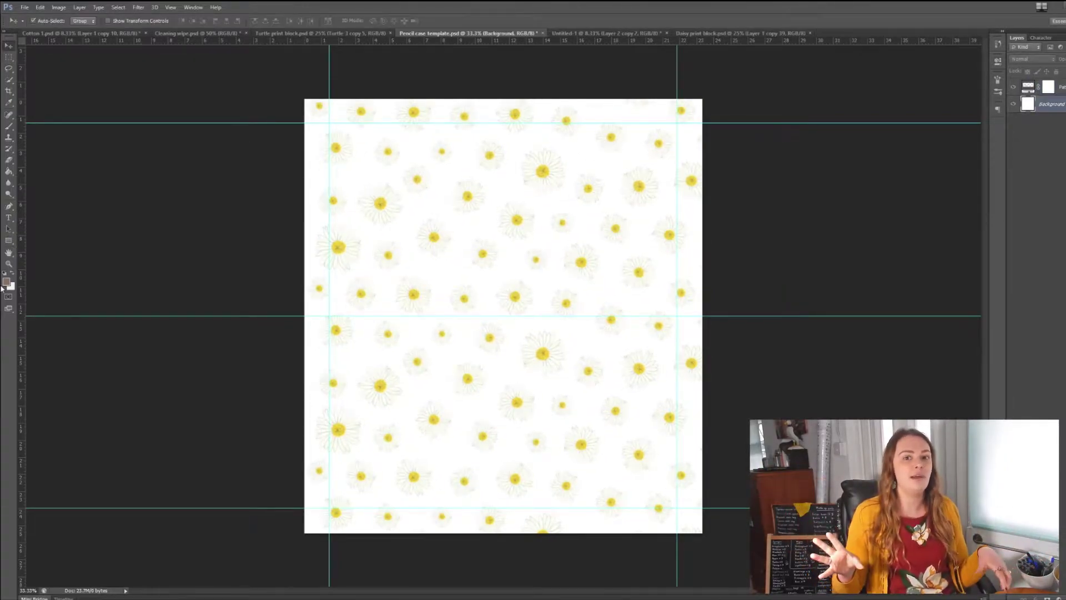
left_click(7, 281)
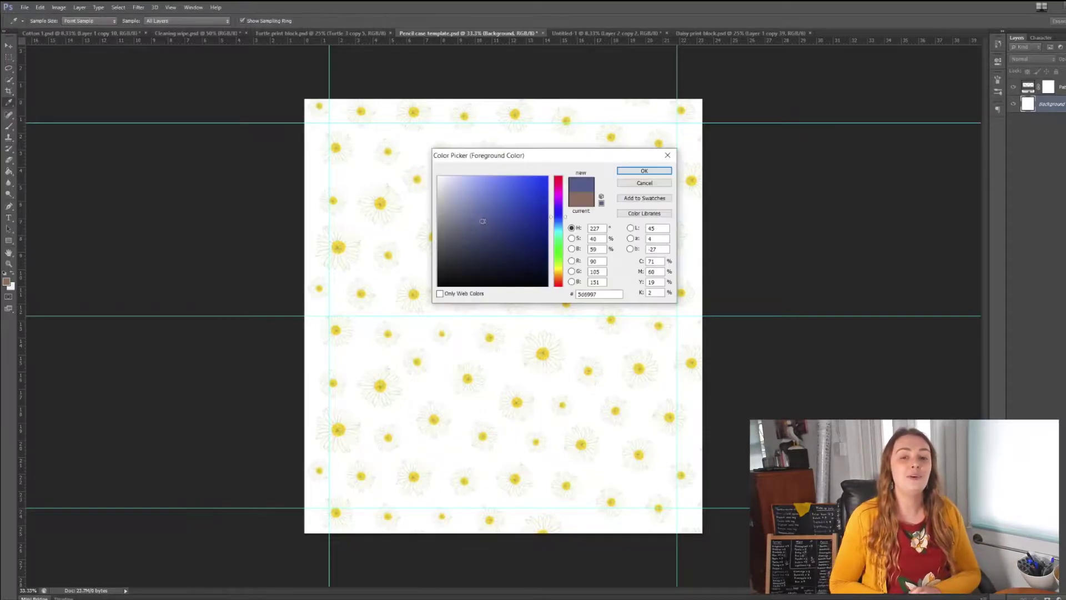
left_click_drag(483, 221, 525, 198)
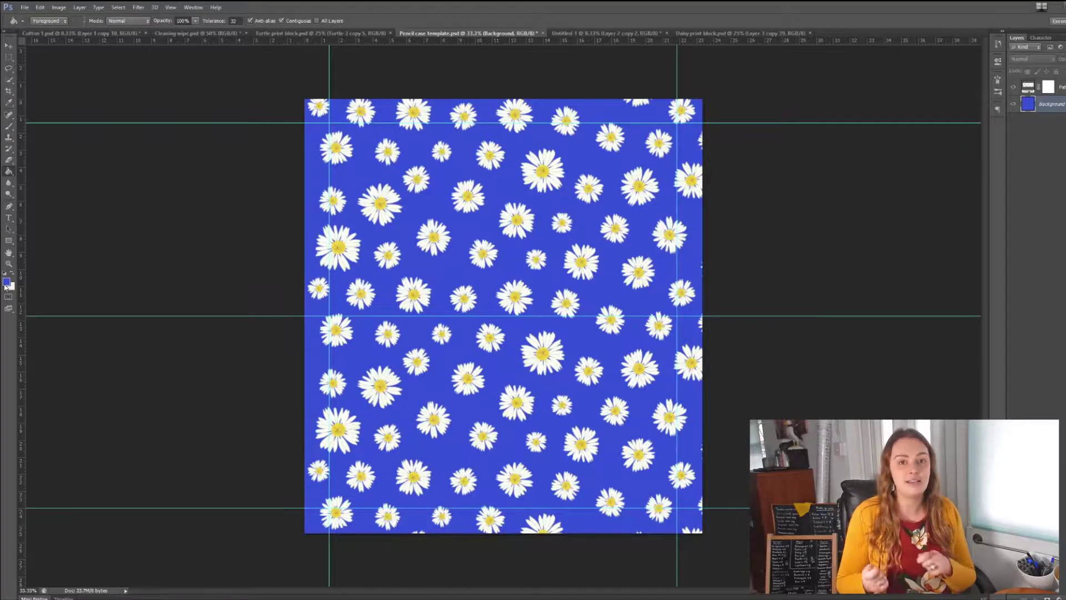
Recolour the template's background with the dark blue sampled from the Daisy branded dark image, and reposition the daisy pattern
left_click(6, 286)
key("Escape")
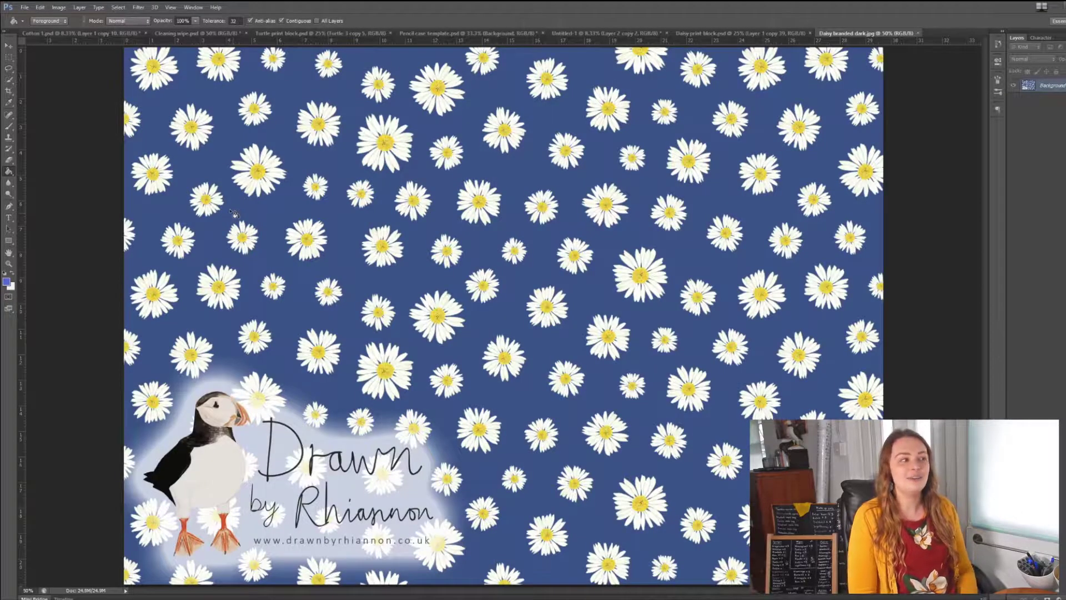
key("i")
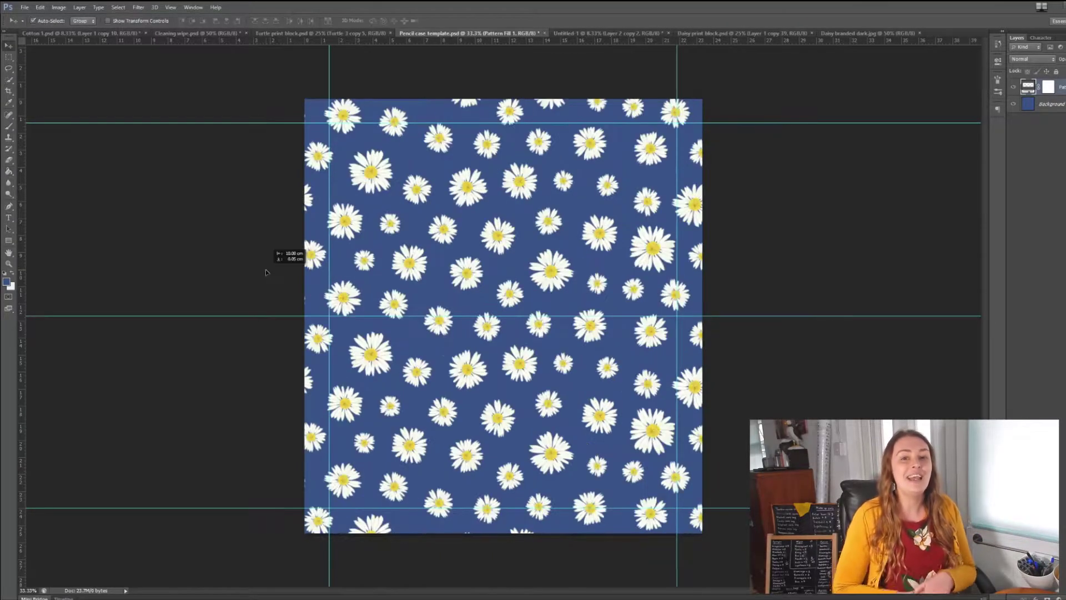
left_click_drag(265, 272, 272, 271)
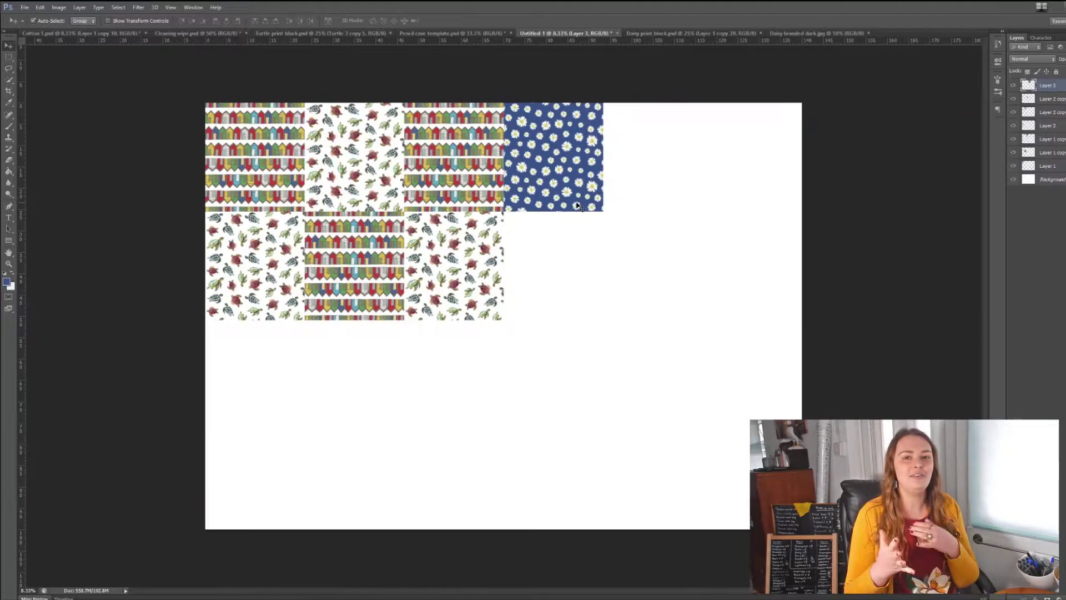
Copy the blue daisy block into the second row's fifth column and save the sheet as Cotton 2
left_click_drag(577, 205, 667, 272)
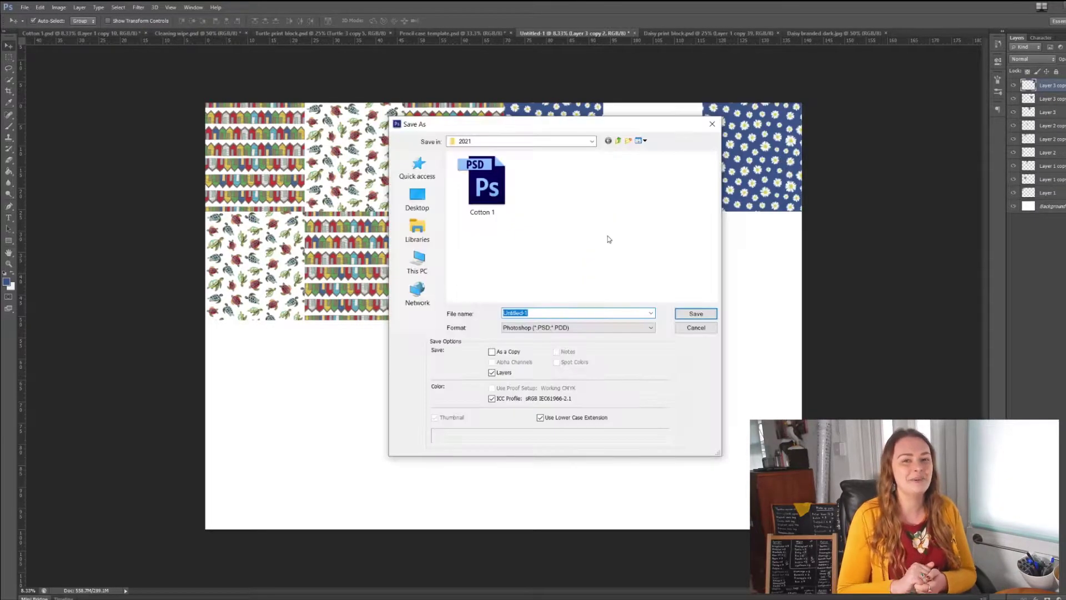
type("Cotton 2")
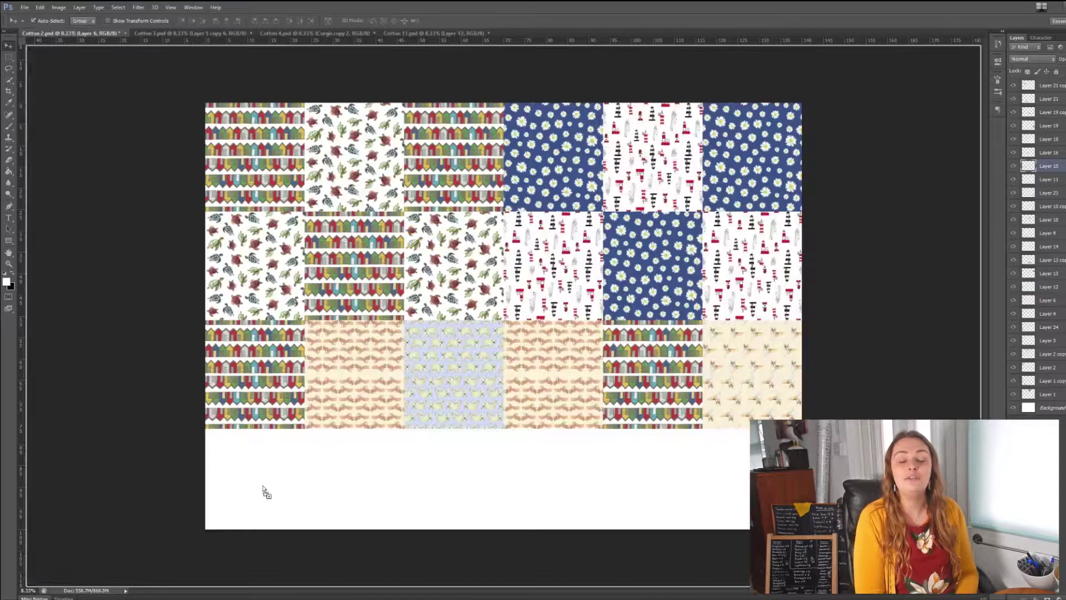
Place the turtle block and the houseplant block from Cotton 11 in the first two columns of Cotton 2's bottom row
left_click_drag(262, 488, 267, 482)
mouse_move(277, 479)
left_mouse_down()
mouse_move(266, 494)
mouse_move(276, 494)
left_mouse_up()
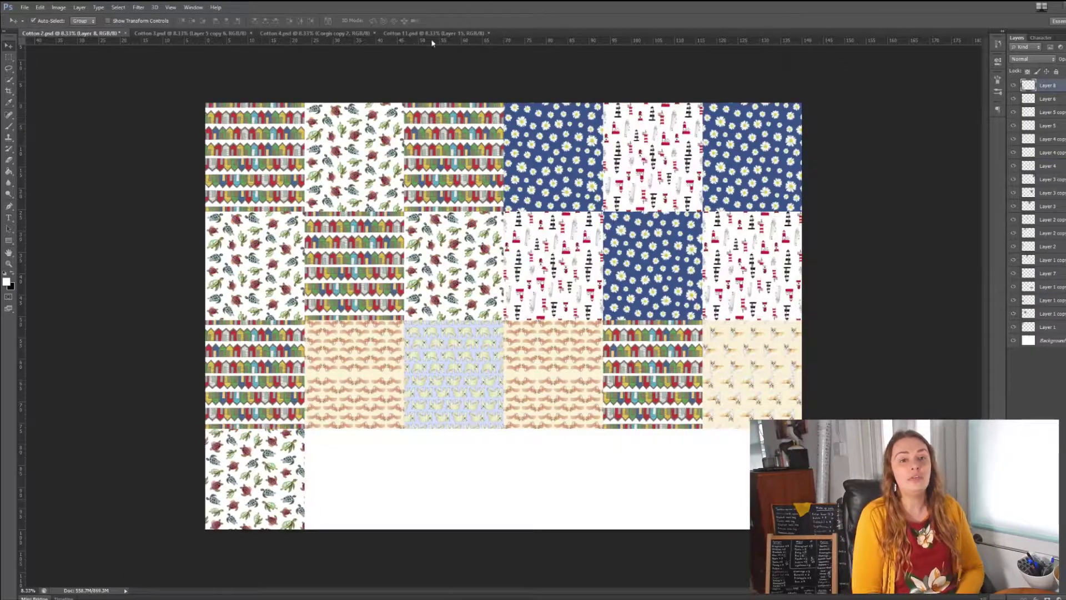
left_click(434, 33)
left_click_drag(273, 378, 406, 468)
left_click_drag(407, 466, 380, 476)
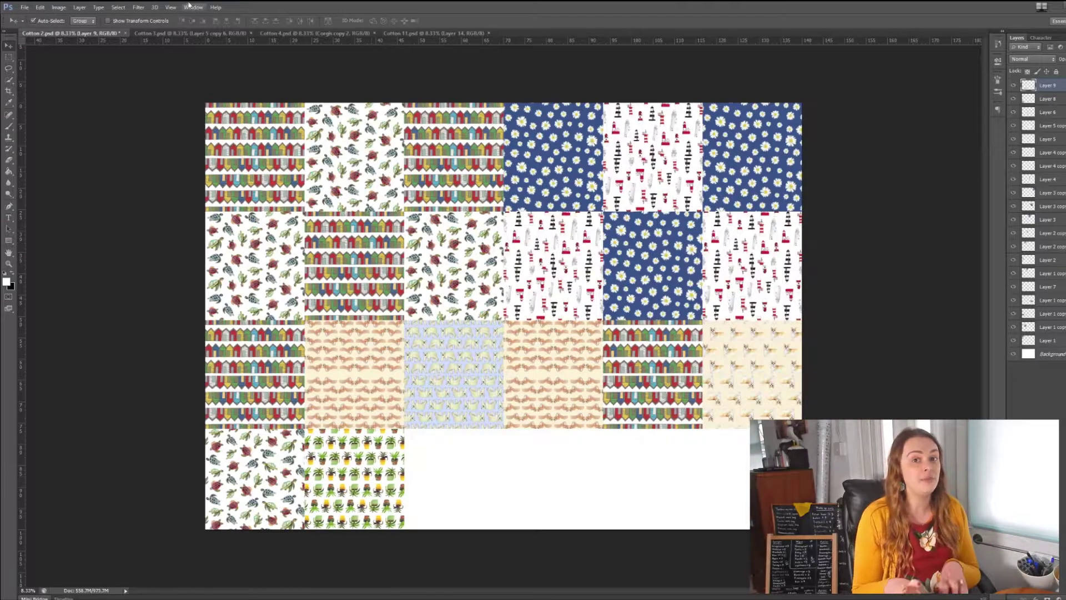
Copy the flamingo and giraffe blocks from Cotton 11 into the third and fourth columns of Cotton 2's bottom row
left_click(442, 33)
left_click_drag(255, 261, 471, 449)
left_click(442, 34)
left_click_drag(652, 366, 547, 463)
key("z")
left_click(547, 481)
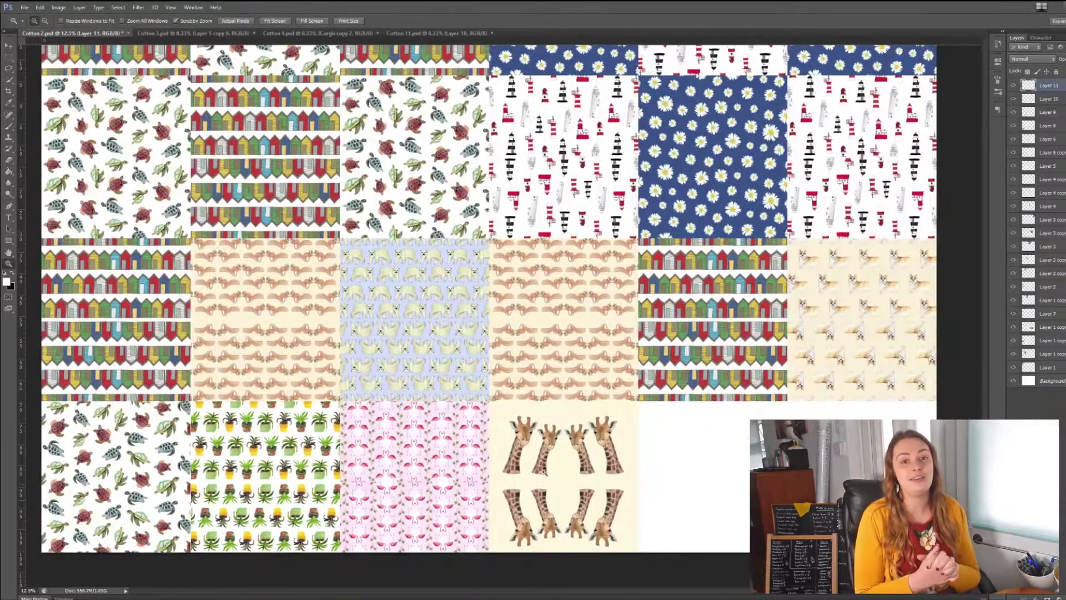
left_click(550, 484)
left_click(549, 483)
left_click(547, 488)
left_click(58, 8)
left_click(237, 268)
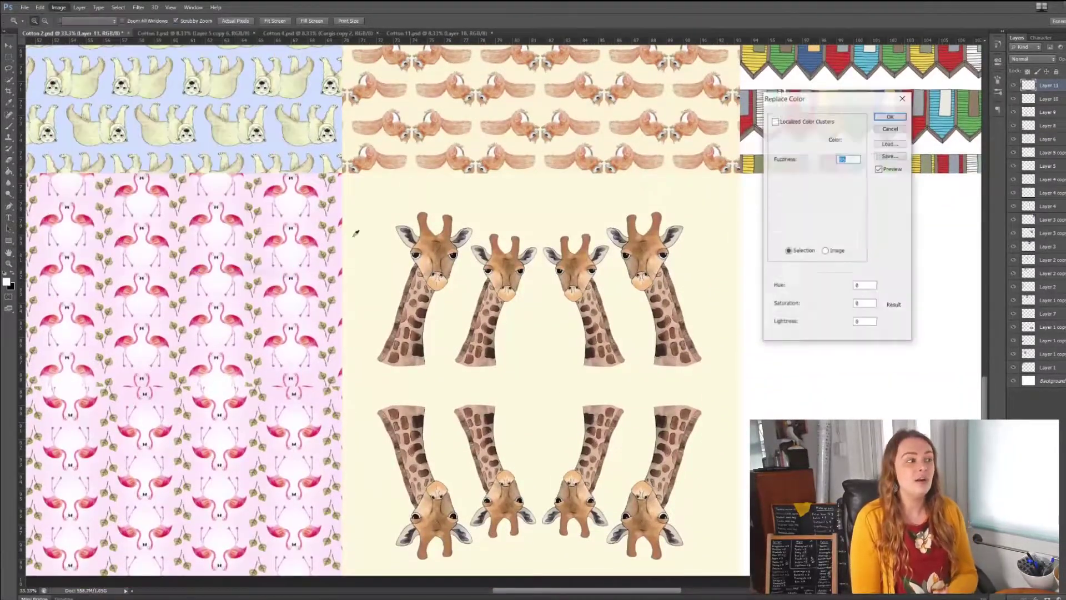
mouse_move(826, 293)
left_mouse_down()
mouse_move(840, 292)
mouse_move(826, 292)
left_mouse_up()
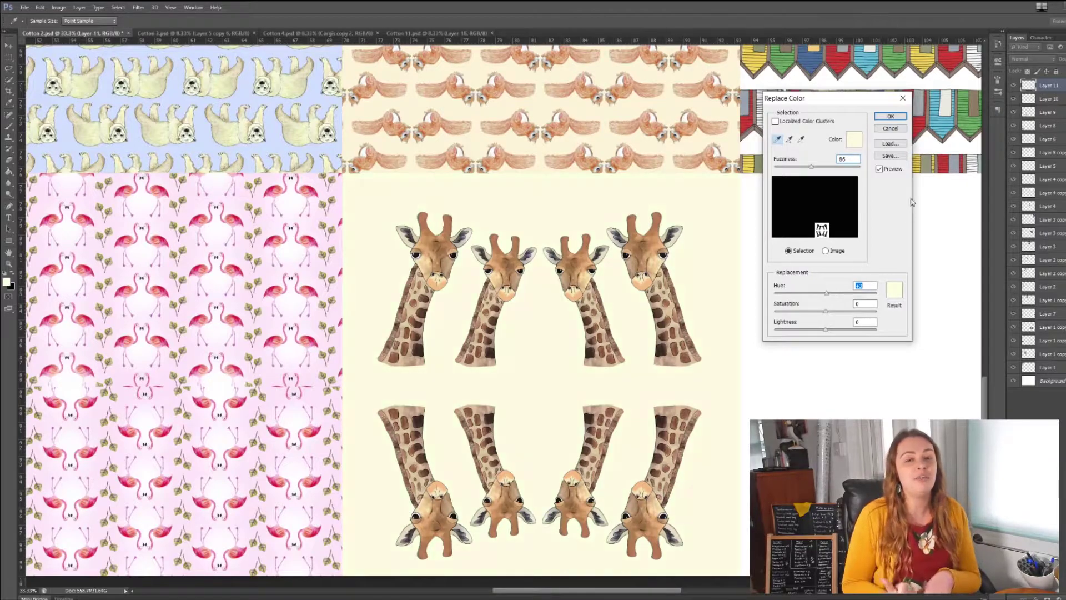
left_click(892, 129)
Fine-tune the saturation of the giraffe block's cream background with Replace Color
left_click(59, 7)
mouse_move(72, 34)
left_click(238, 269)
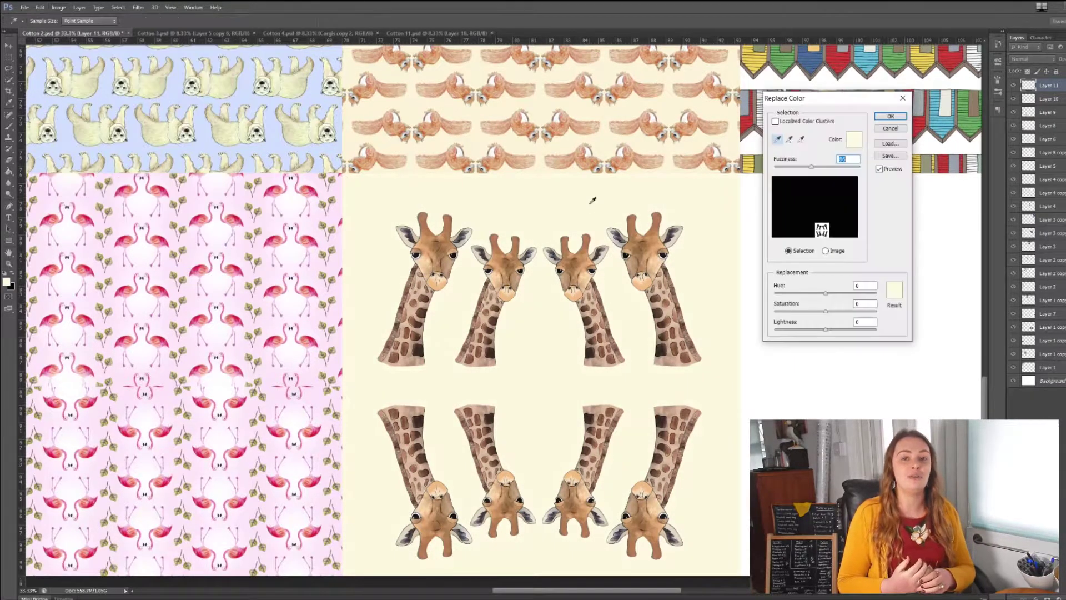
left_click_drag(826, 311, 824, 311)
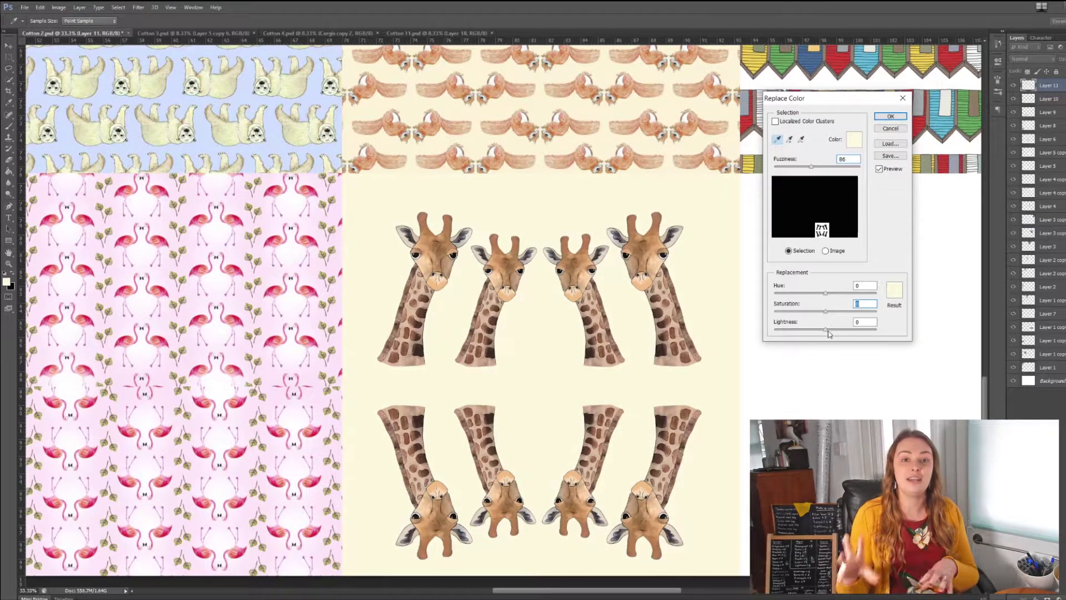
left_click(890, 116)
Apply a slight image colour adjustment to the giraffe block
left_click(58, 7)
left_click(238, 89)
left_click_drag(826, 110, 832, 111)
left_click(916, 90)
Copy the blue-and-orange bird block and the light blue daisy block from Cotton 11 into the last two columns of the bottom row
double_click(9, 253)
left_click(339, 33)
key("v")
left_click_drag(440, 268, 698, 513)
mouse_move(672, 489)
left_mouse_down()
mouse_move(695, 493)
mouse_move(682, 494)
left_mouse_up()
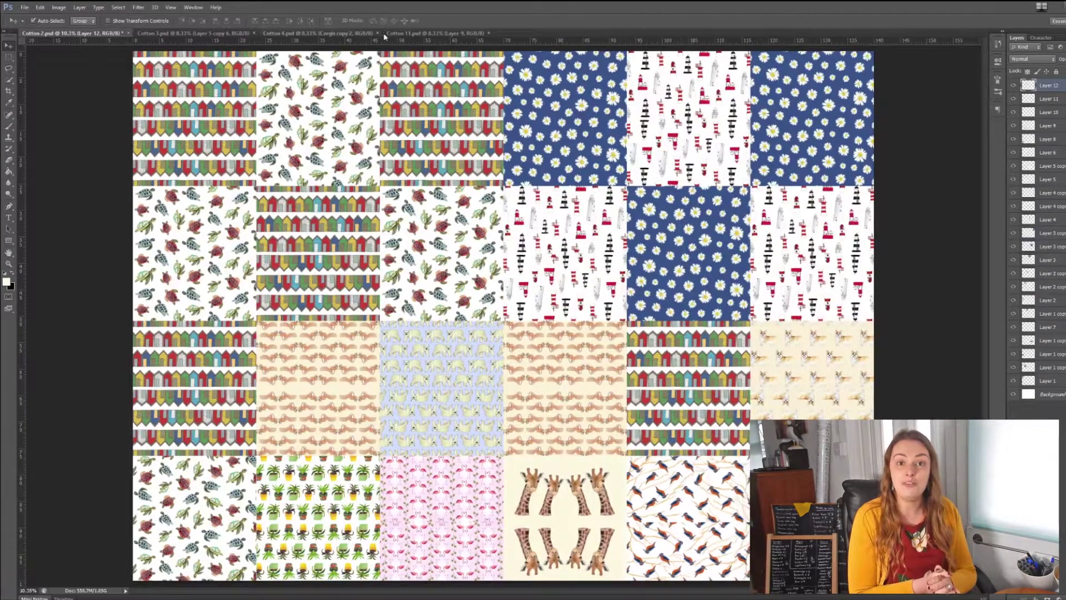
left_click(411, 33)
left_click_drag(255, 475, 811, 517)
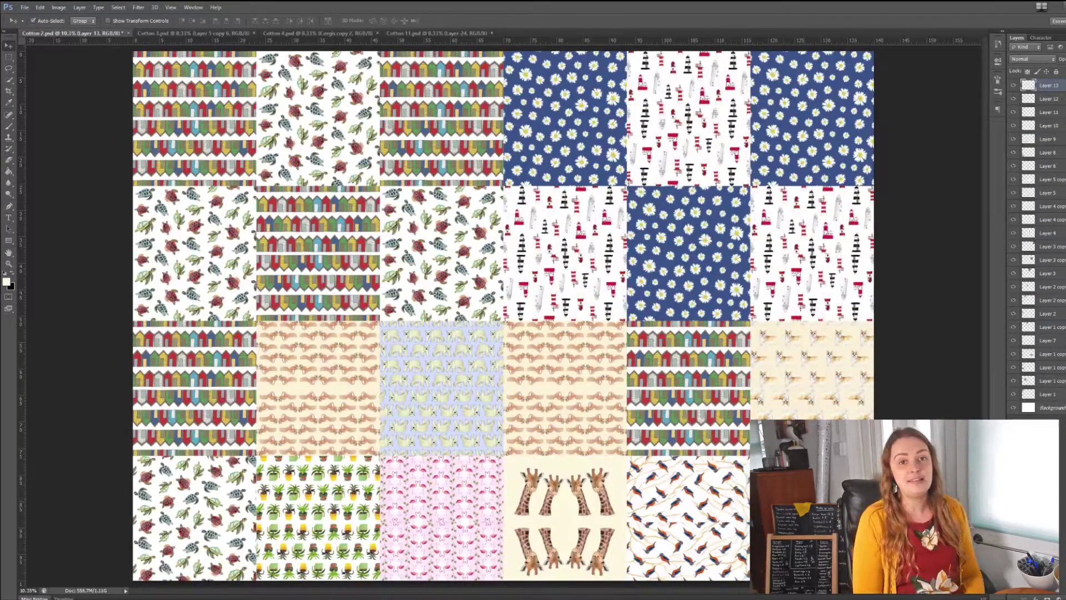
Transform all print block layers together, reducing their height to about 98% so the grid ends at the canvas's lower edge
left_click(1063, 394, "shift")
key("ctrl+t")
key("ctrl+minus")
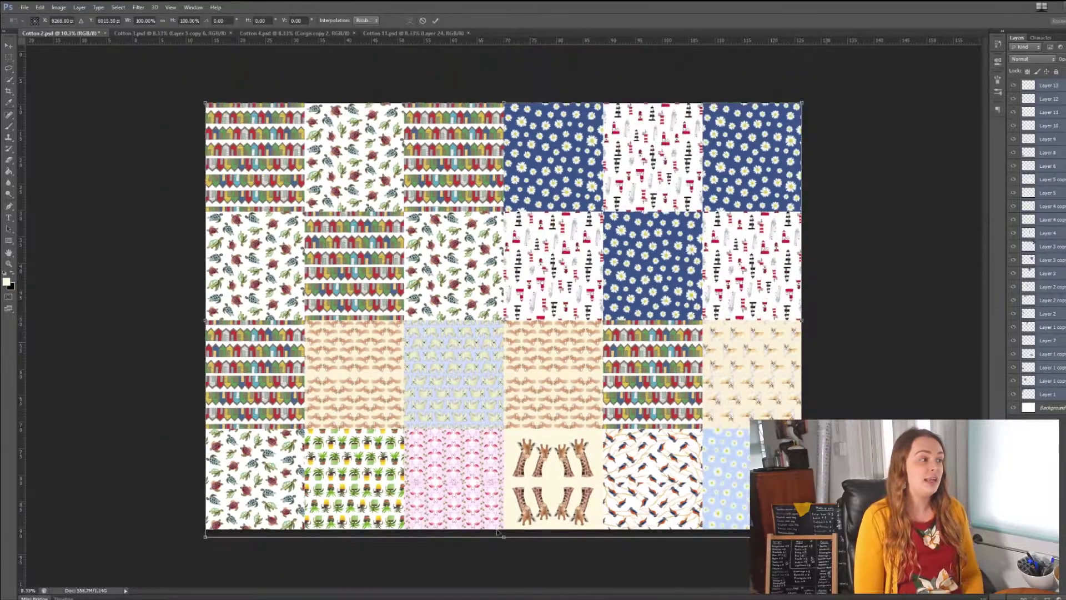
left_click_drag(504, 537, 503, 529)
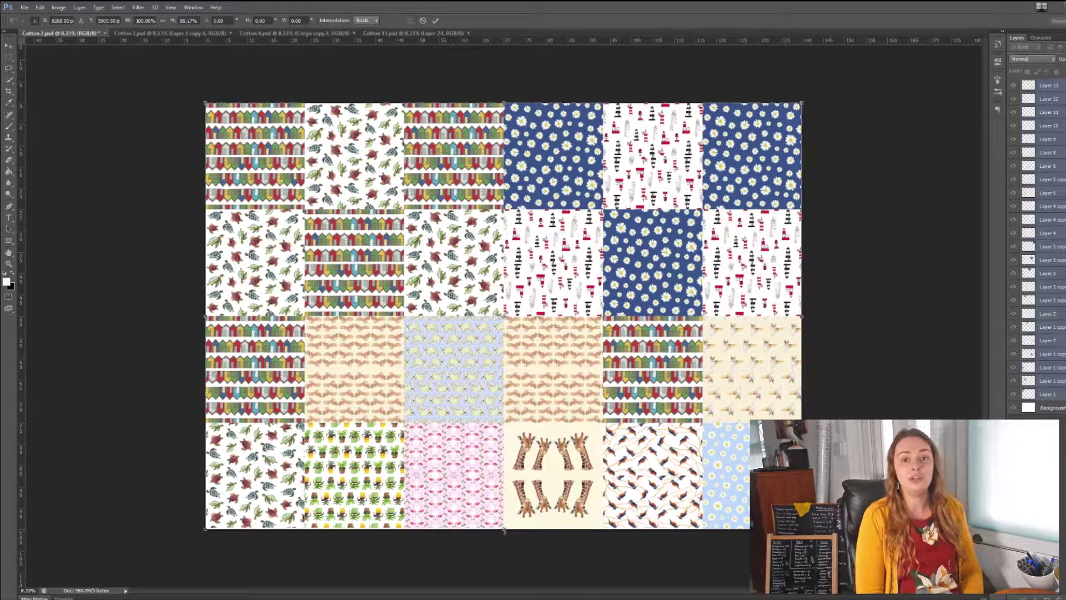
left_click(436, 21)
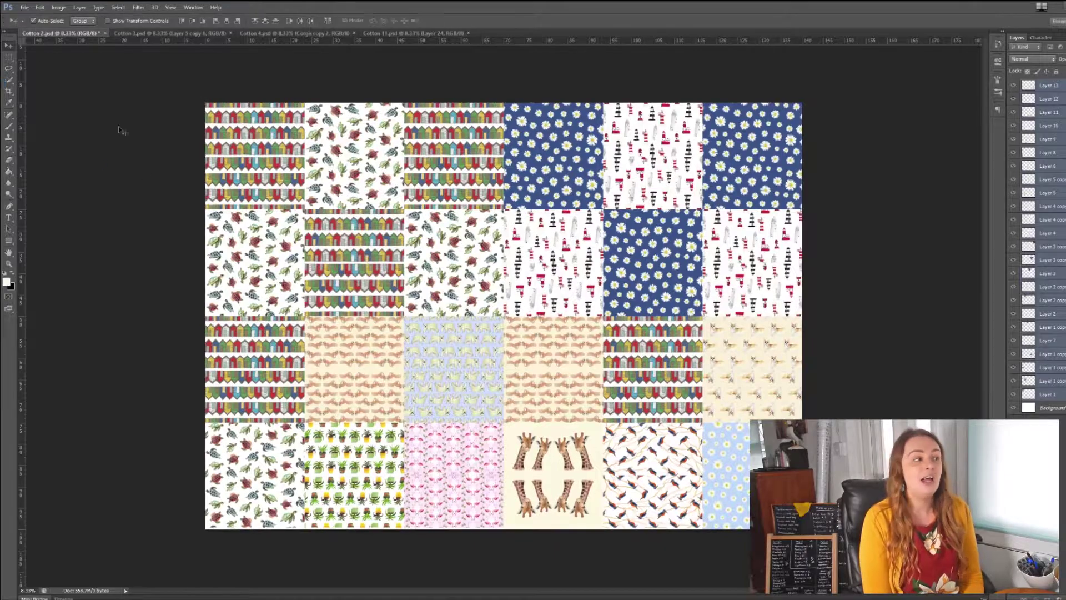
Select the bottom row's print blocks and stretch them slightly downwards to the canvas's lower edge
left_click(252, 440)
left_click(373, 461)
key("ctrl+plus")
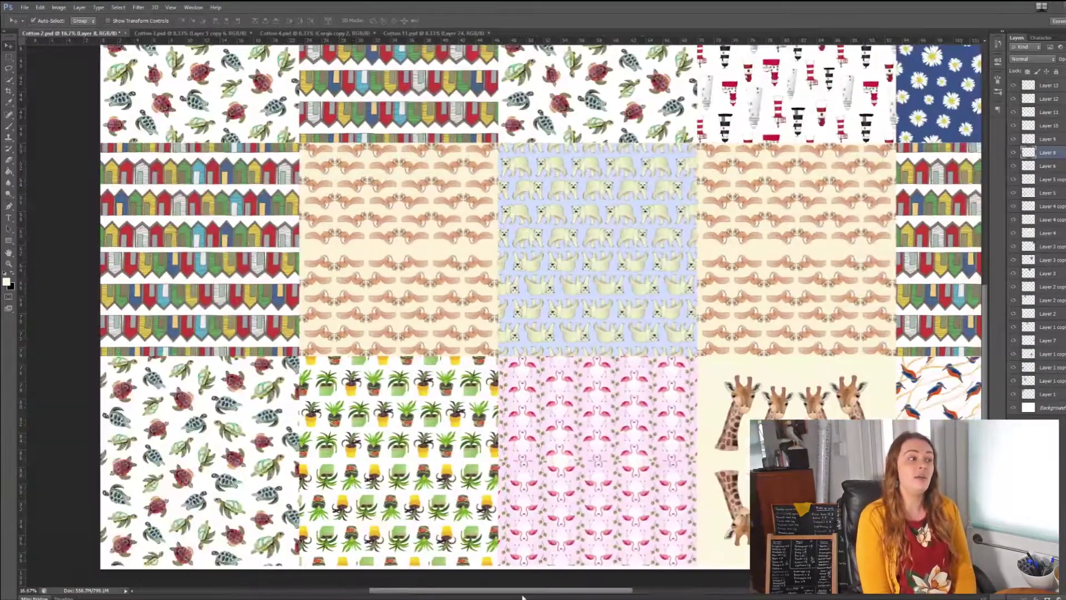
left_click(383, 461, "shift")
left_click(597, 460, "shift")
left_click(738, 461, "shift")
left_click(917, 411, "shift")
key("ctrl+t")
left_click_drag(598, 566, 598, 569)
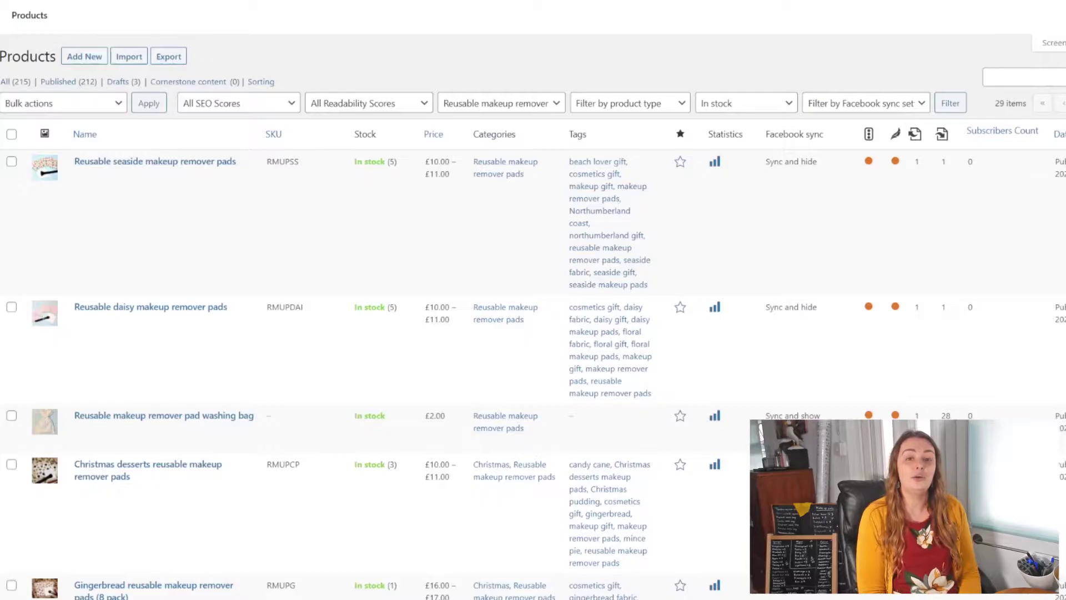
Switch to the web shop's product list and review the in-stock reusable makeup remover pads and their stock levels
scroll(533, 317, "down", 3)
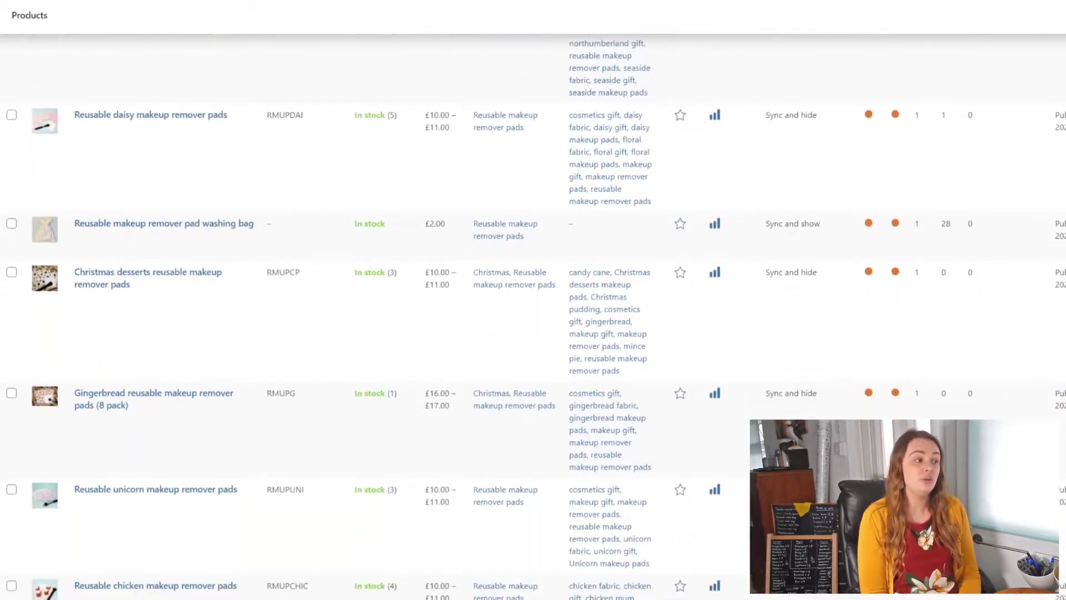
scroll(533, 317, "down", 3)
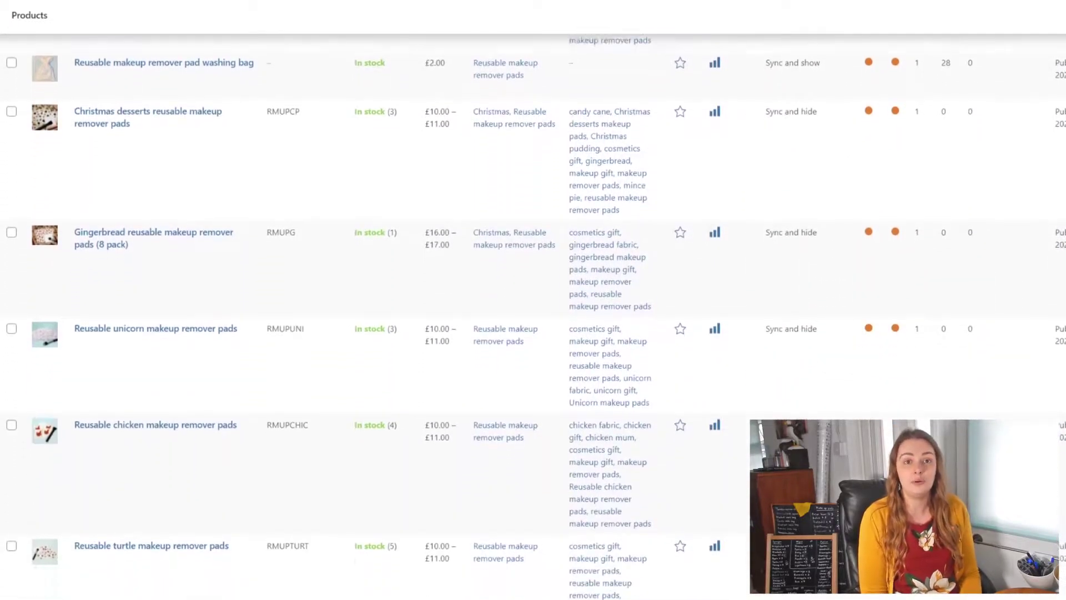
scroll(533, 316, "down", 2)
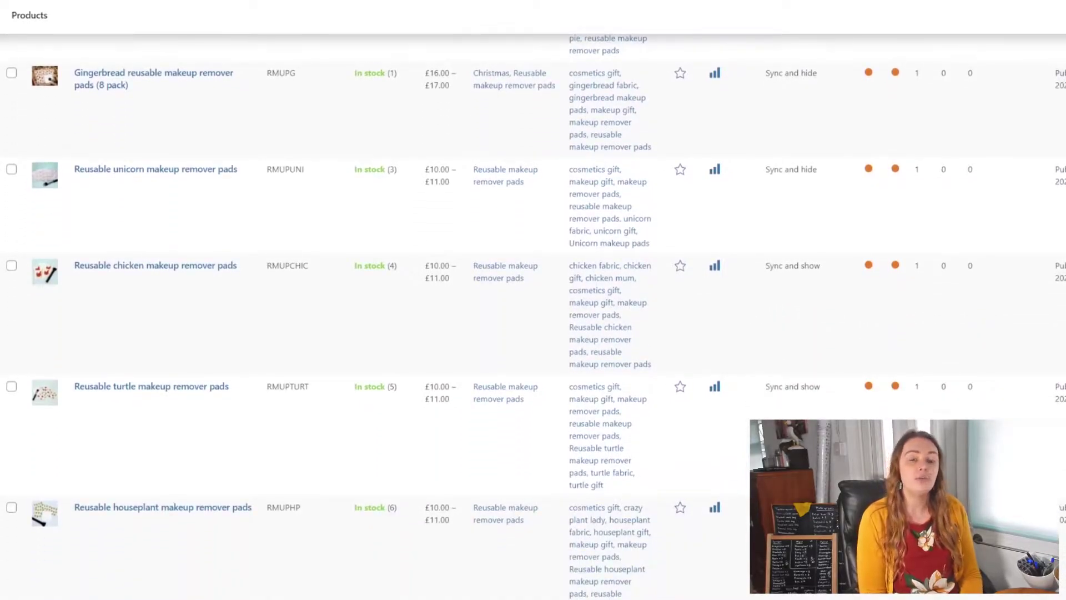
Switch to Photoshop and copy the unicorn and chicken strips from the Calico makeup pads document onto the untitled canvas, filling the first four columns
scroll(533, 316, "down", 1)
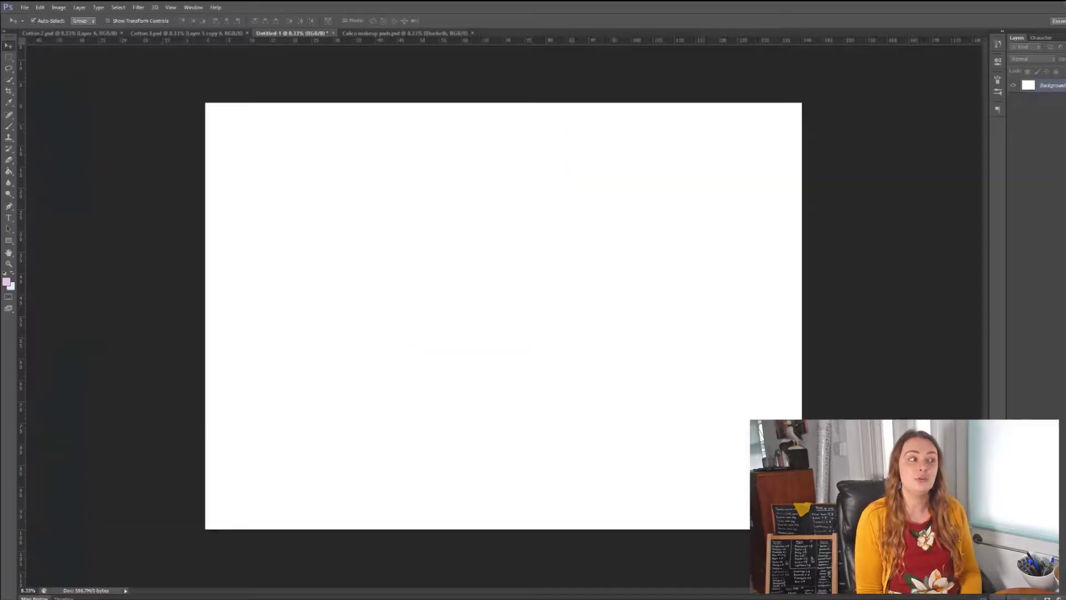
left_click(384, 34)
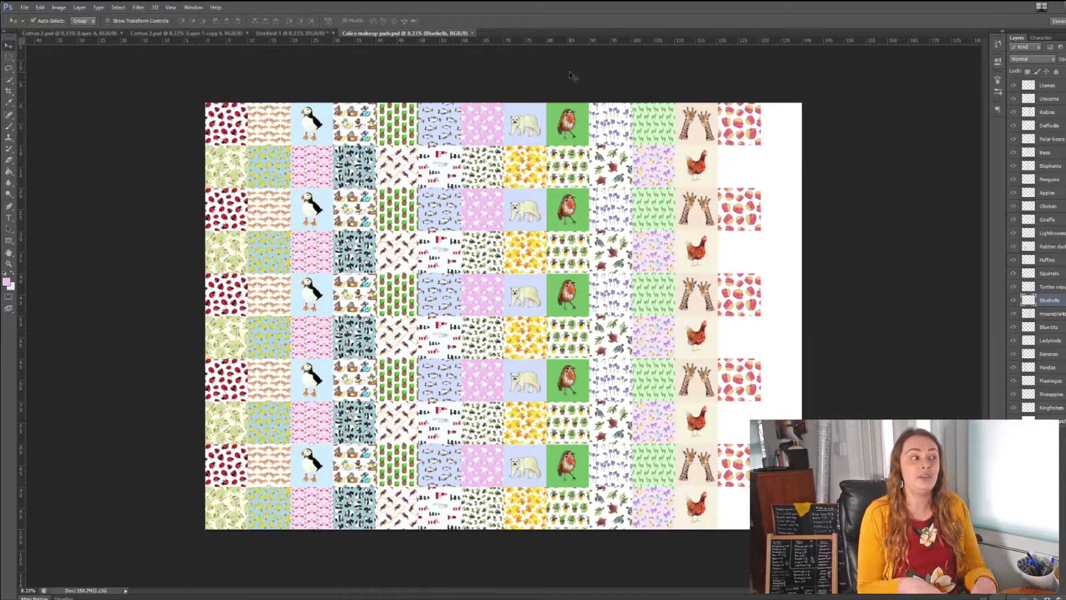
left_click(653, 170)
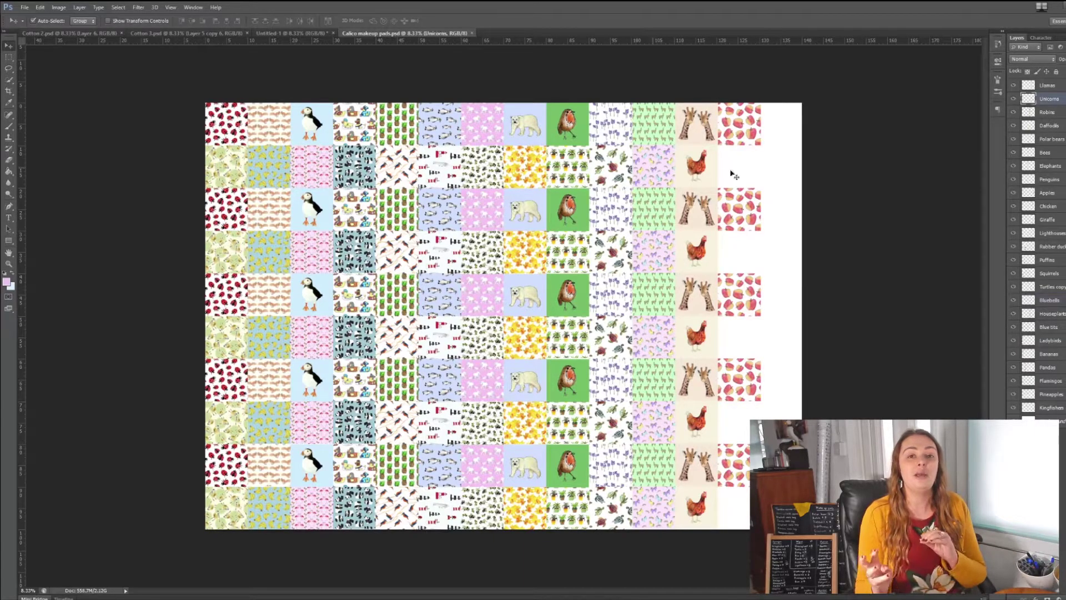
left_click(698, 170, "shift")
left_click_drag(698, 170, 365, 131)
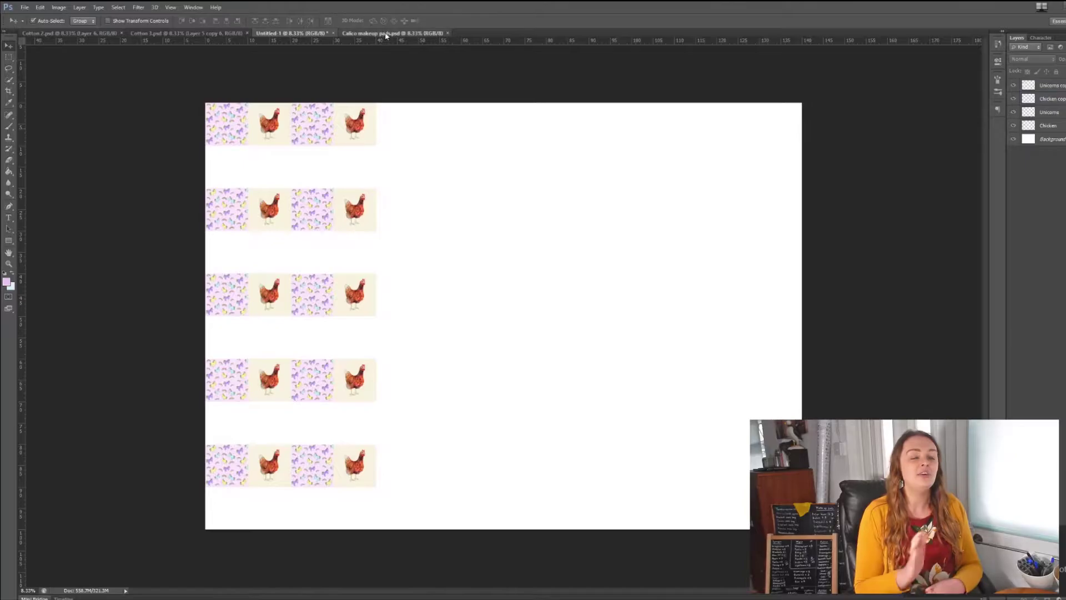
Copy the bluebell strip from the Calico makeup pads document into the gaps of the untitled canvas's first column
left_click(385, 33)
left_click_drag(617, 217, 289, 216)
left_click_drag(290, 216, 237, 252)
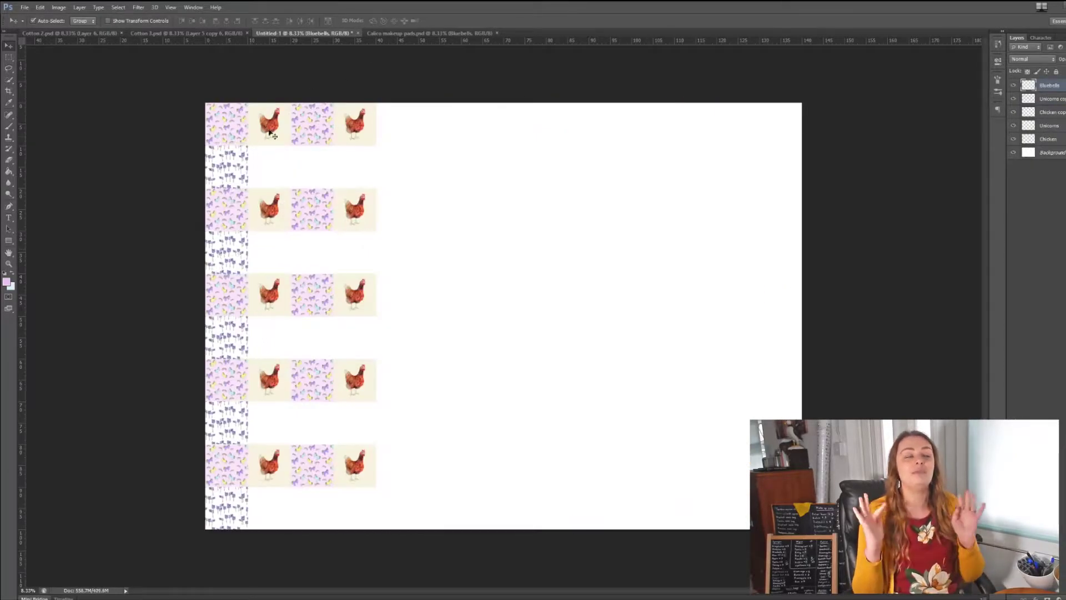
Move both chicken strips down one row and fill the remaining gaps in the first four columns with duplicates of the bluebell strip
left_click_drag(271, 134, 272, 176)
left_click_drag(351, 129, 349, 171)
left_click(1048, 85)
key("ctrl+j")
left_click_drag(238, 147, 365, 125)
key("ctrl+j")
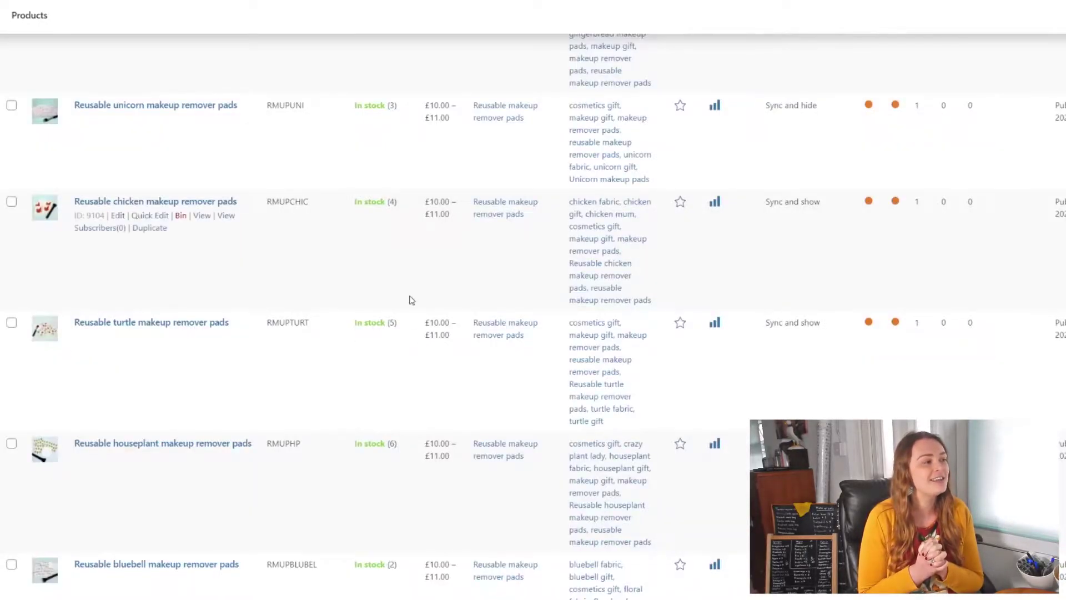
Check the shop's stock list for low designs and place the daffodil strip from the top of the fifth column in Photoshop
scroll(397, 495, "down", 2)
scroll(397, 496, "down", 8)
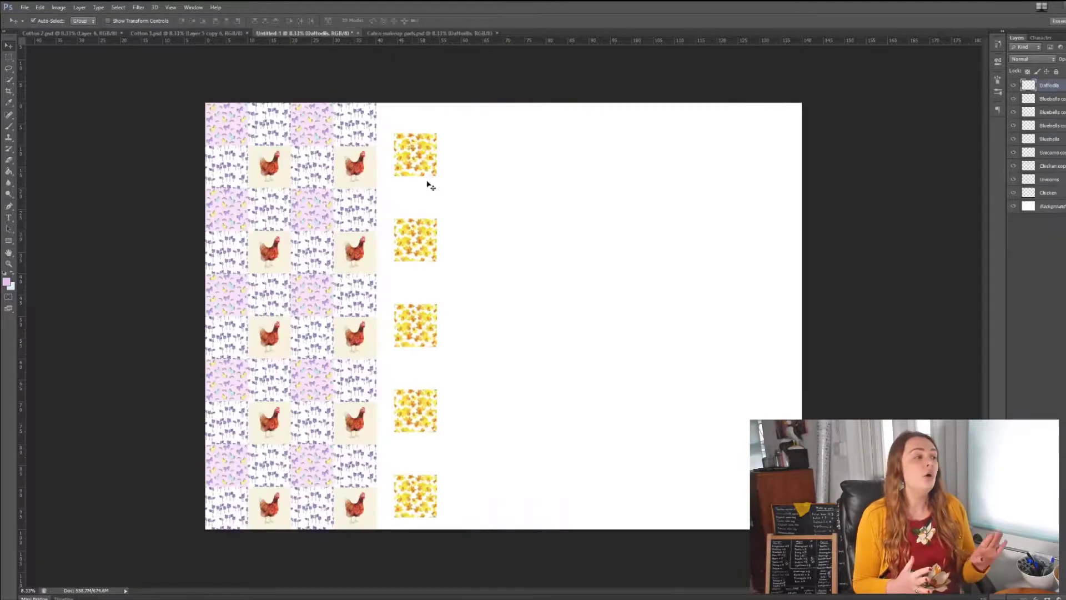
left_click_drag(428, 183, 428, 174)
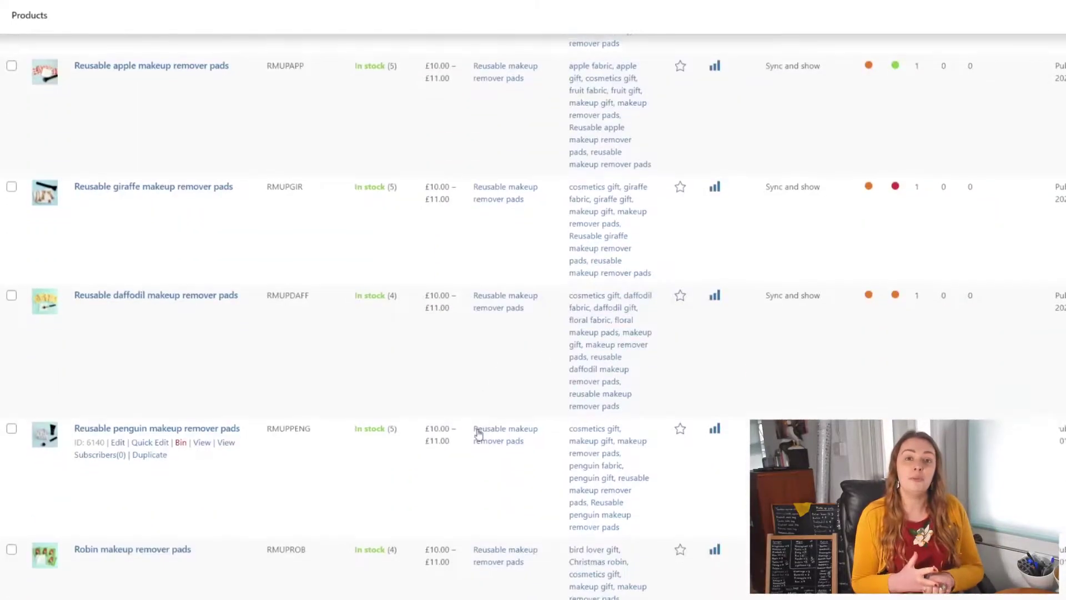
Check further stock levels, then fill the fifth column's gaps with the robin strip and place the polar bear strip atop the sixth column
scroll(475, 433, "down", 3)
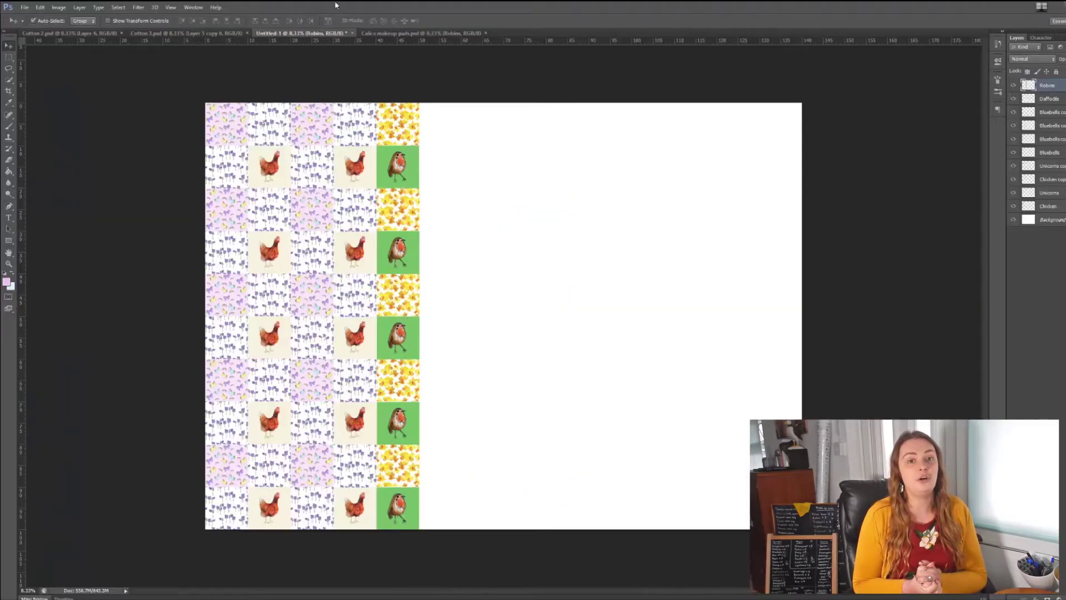
key("ctrl+Tab")
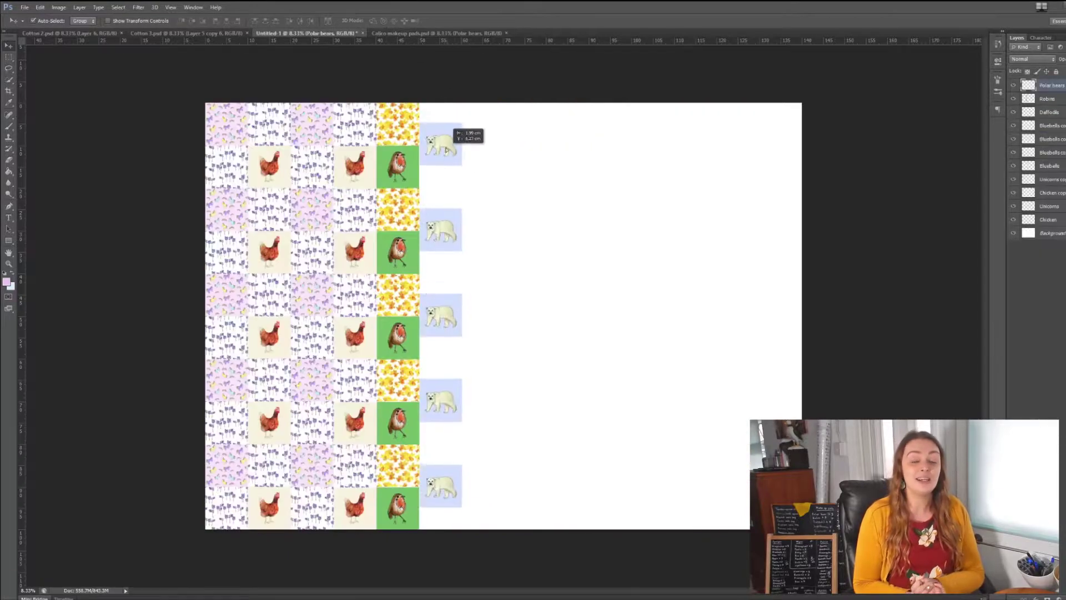
left_click_drag(452, 131, 451, 122)
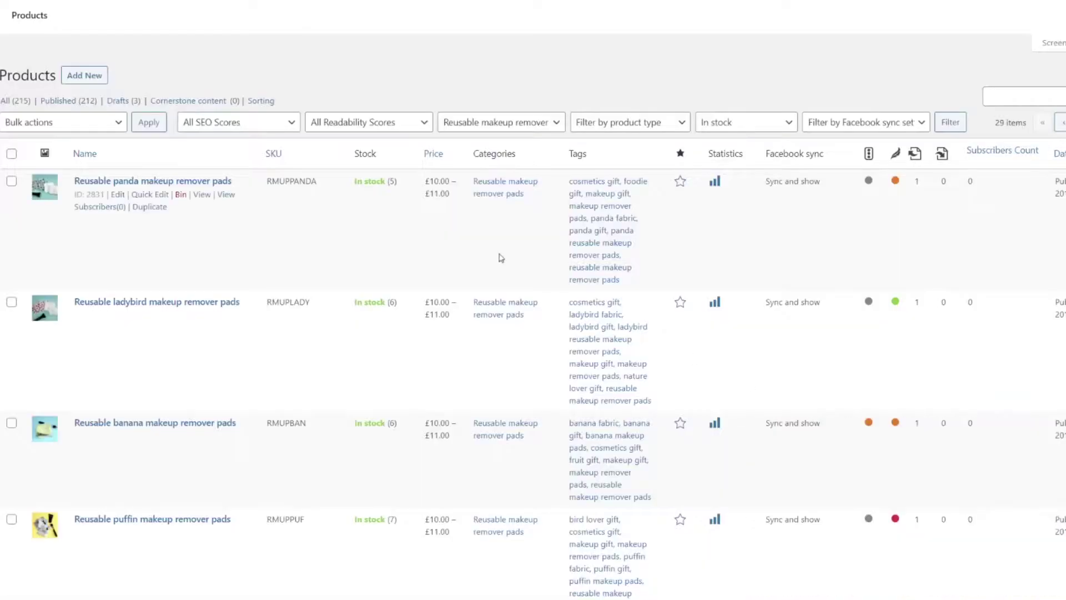